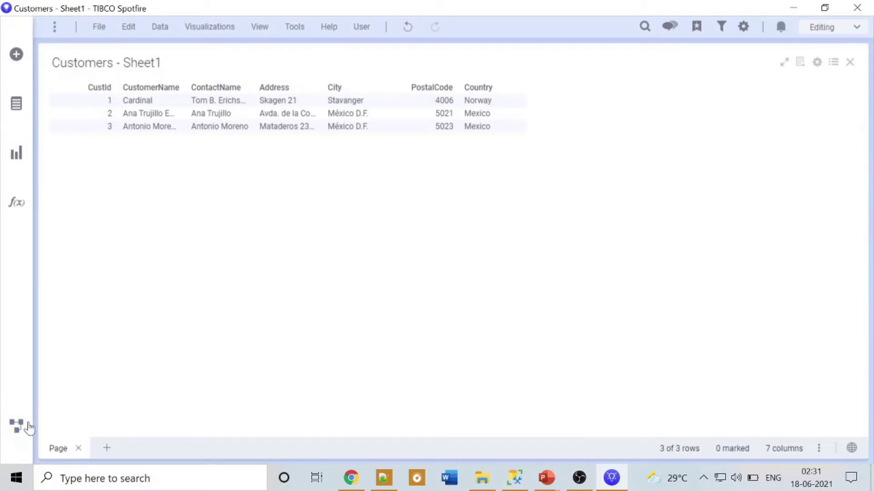
Open the data canvas from the Data menu
{"action": "left_click", "coordinate": [16, 428]}
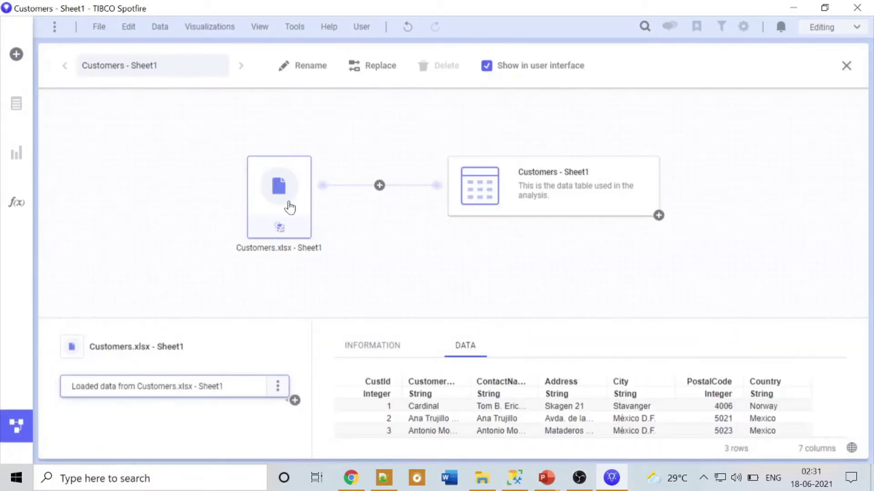
{"action": "left_click", "coordinate": [160, 27]}
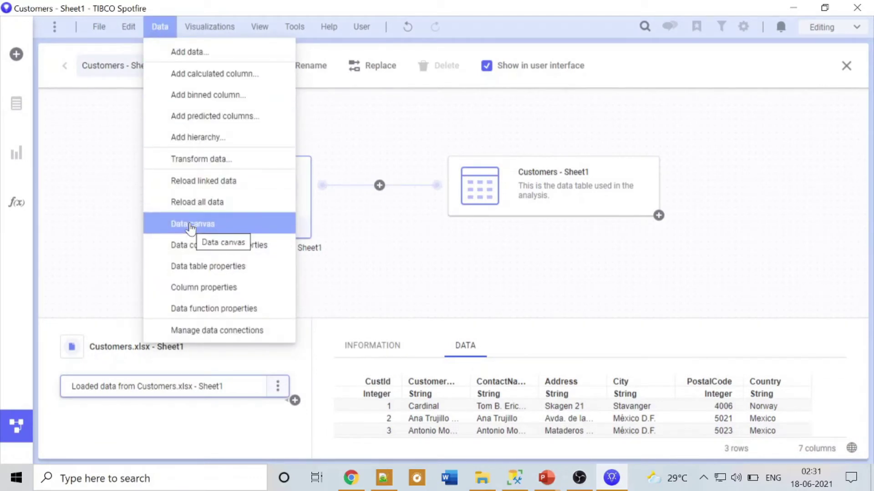
{"action": "left_click", "coordinate": [419, 256]}
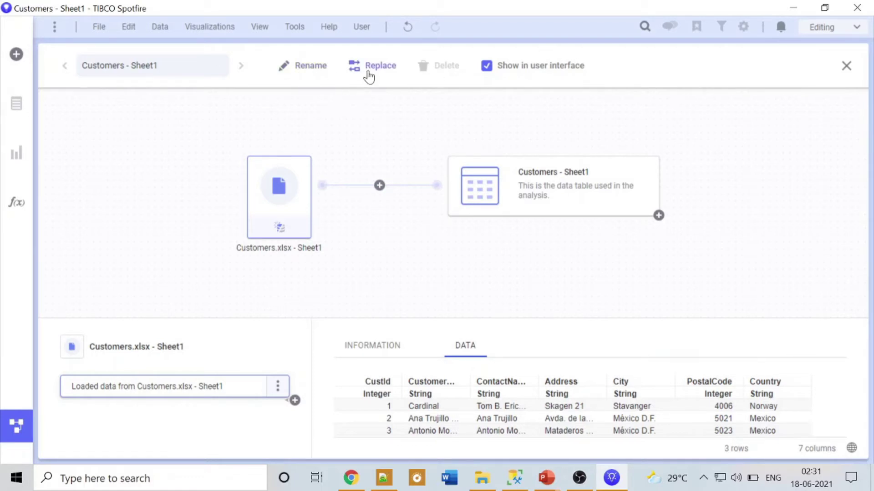
Inspect the Customers.xlsx source's Information and Data views and the operations insertable before the table
{"action": "left_click", "coordinate": [277, 387]}
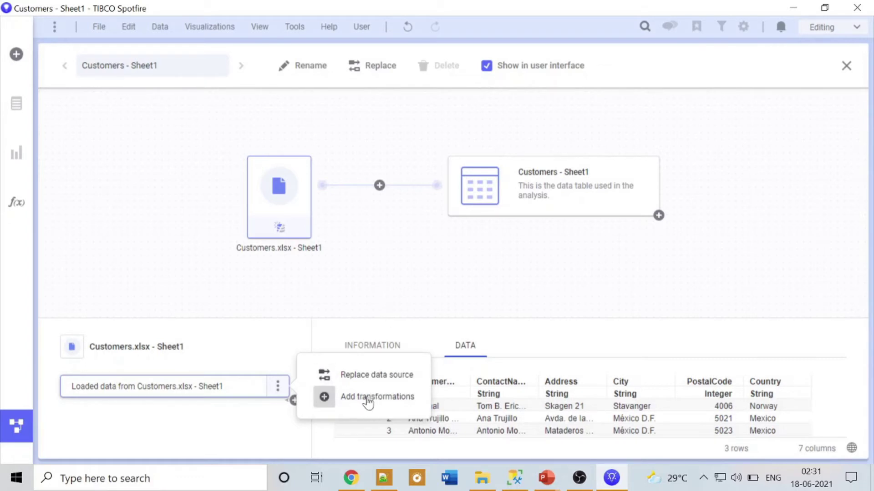
{"action": "left_click", "coordinate": [379, 185]}
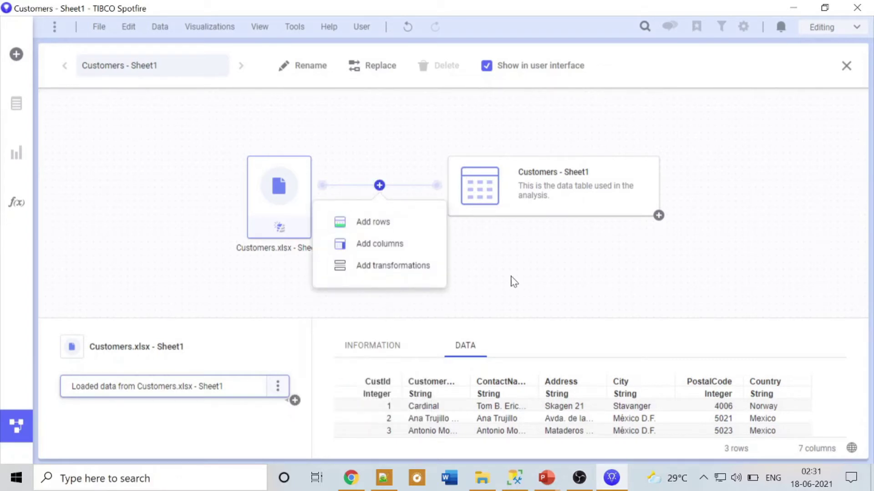
{"action": "left_click", "coordinate": [588, 284]}
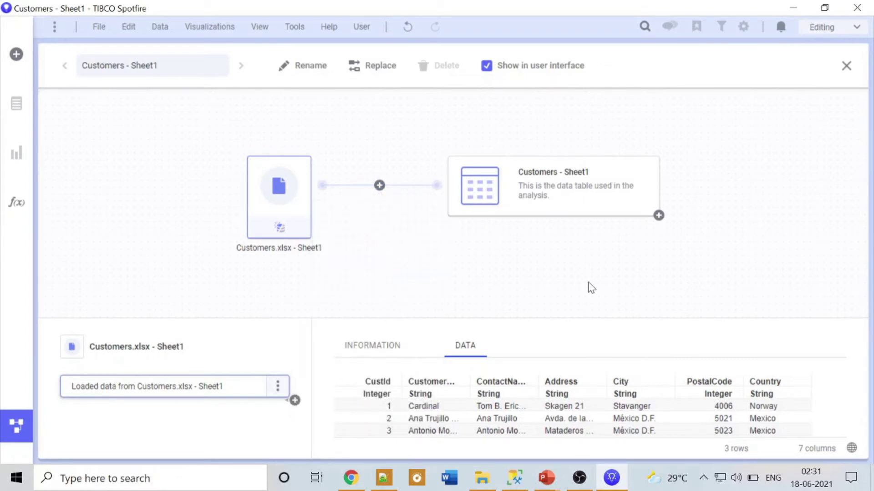
{"action": "left_click", "coordinate": [389, 350]}
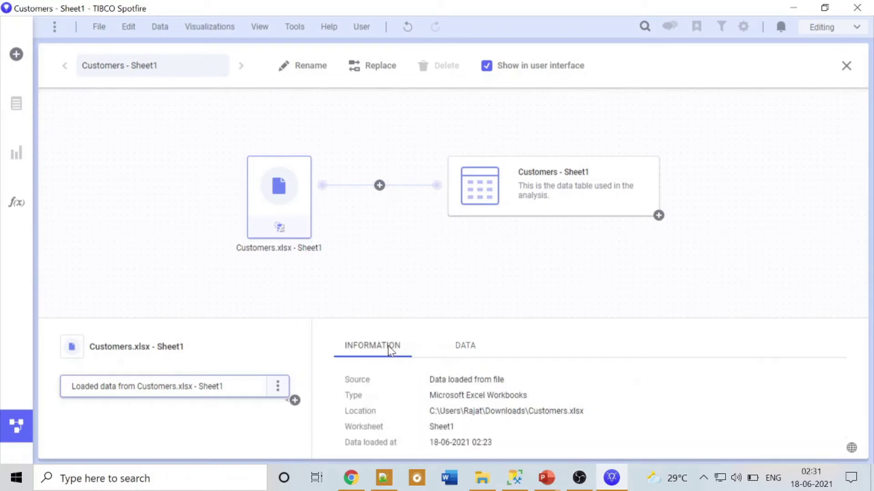
{"action": "left_click", "coordinate": [465, 347]}
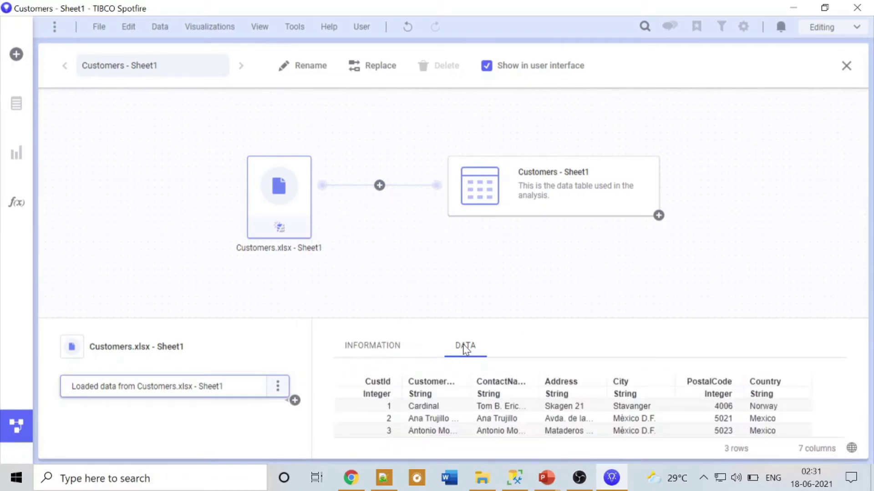
Choose Add columns for Customers - Sheet1 and pick Microsoft SQL Server as the connector
{"action": "left_click", "coordinate": [379, 186]}
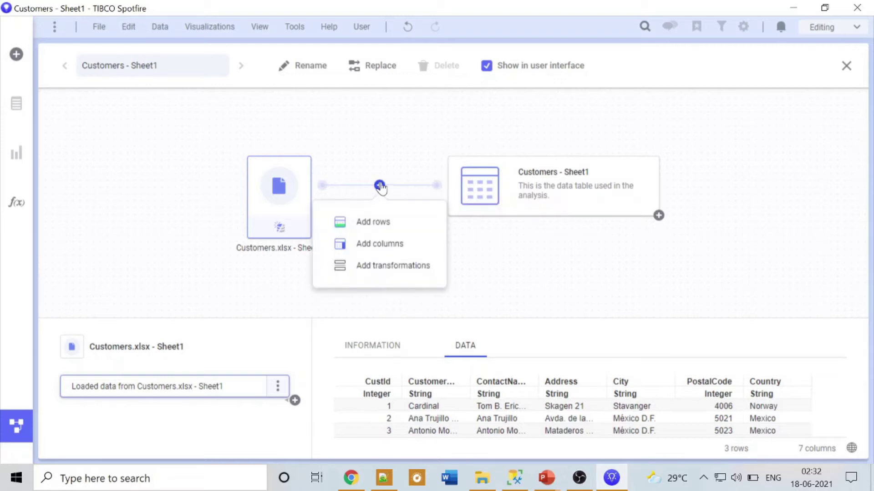
{"action": "left_click", "coordinate": [379, 245]}
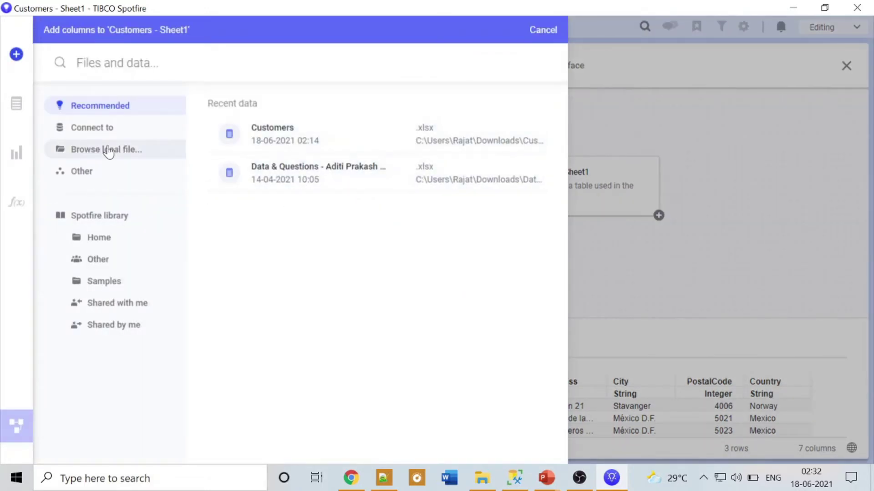
{"action": "left_click", "coordinate": [108, 131]}
{"action": "scroll", "coordinate": [500, 219], "scroll_direction": "down", "scroll_amount": 1}
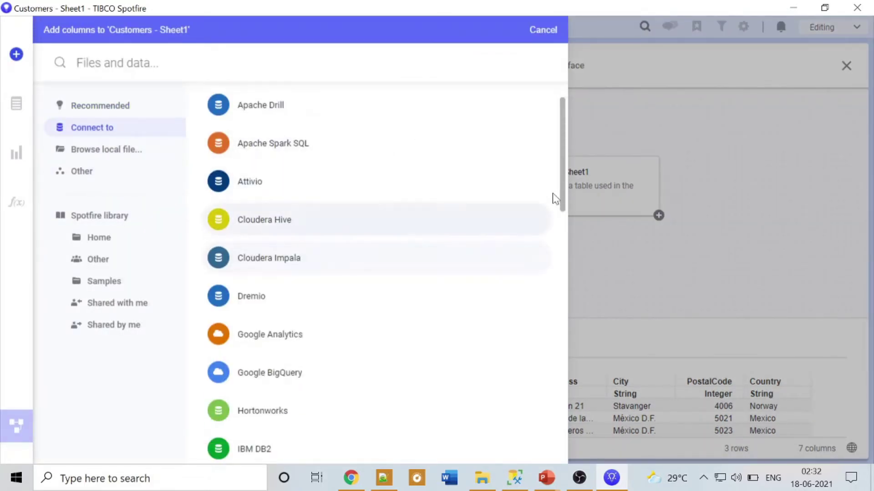
{"action": "left_click_drag", "start_coordinate": [561, 131], "coordinate": [540, 205]}
{"action": "left_click", "coordinate": [265, 312]}
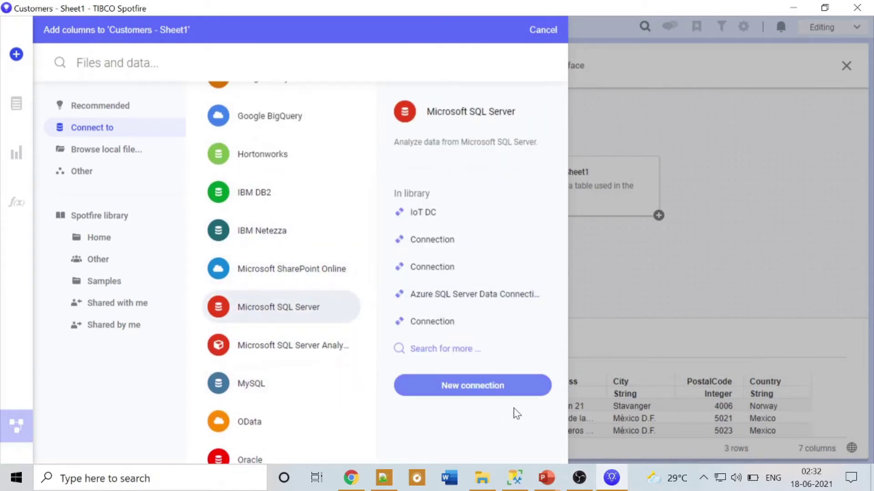
Make a new SQL Server connection and select the MYDND_Database database
{"action": "left_click", "coordinate": [516, 382]}
{"action": "left_click", "coordinate": [444, 313]}
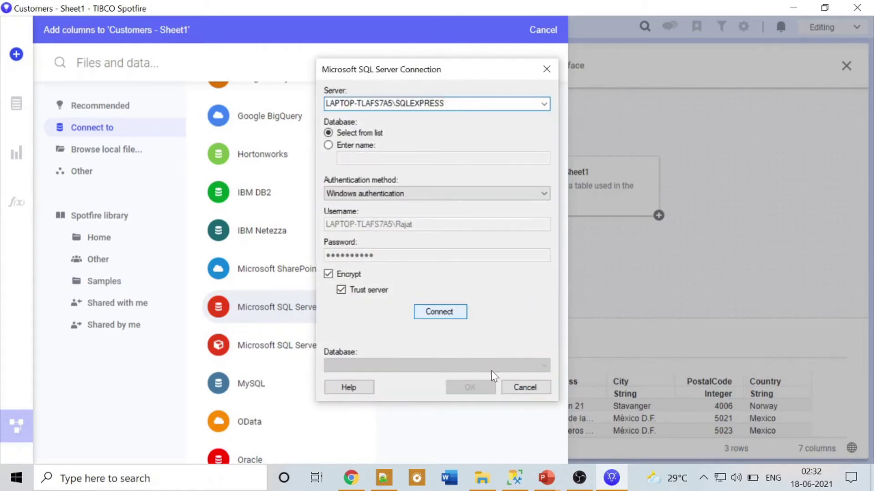
{"action": "left_click", "coordinate": [455, 365]}
{"action": "left_click", "coordinate": [404, 404]}
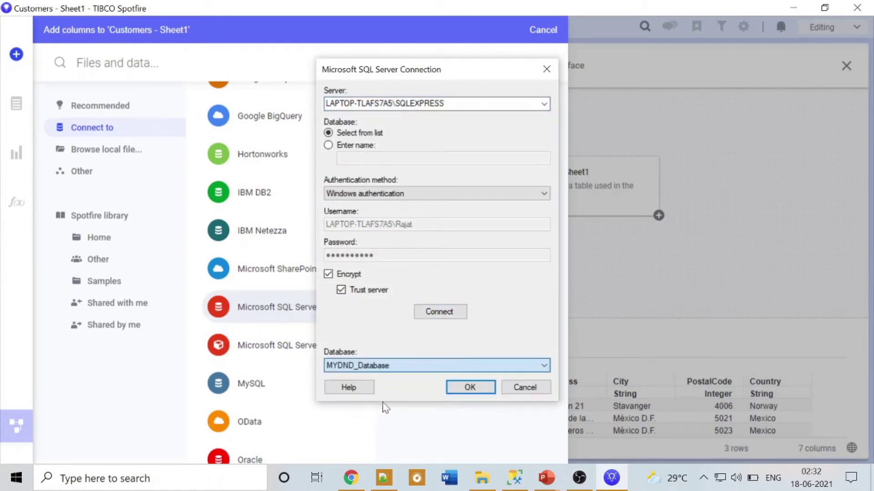
Confirm the connection and add the dbo Orders table with all five columns as new data
{"action": "left_click", "coordinate": [467, 384]}
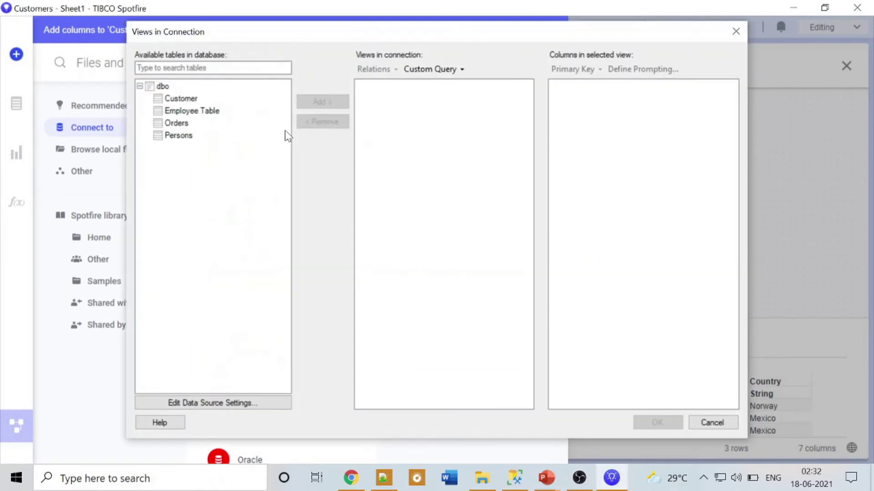
{"action": "left_click", "coordinate": [177, 123]}
{"action": "left_click", "coordinate": [322, 102]}
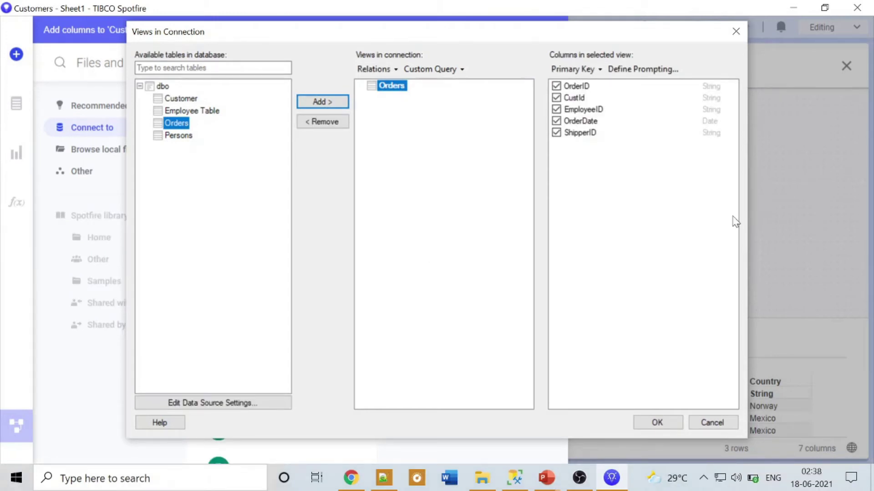
{"action": "left_click", "coordinate": [668, 422]}
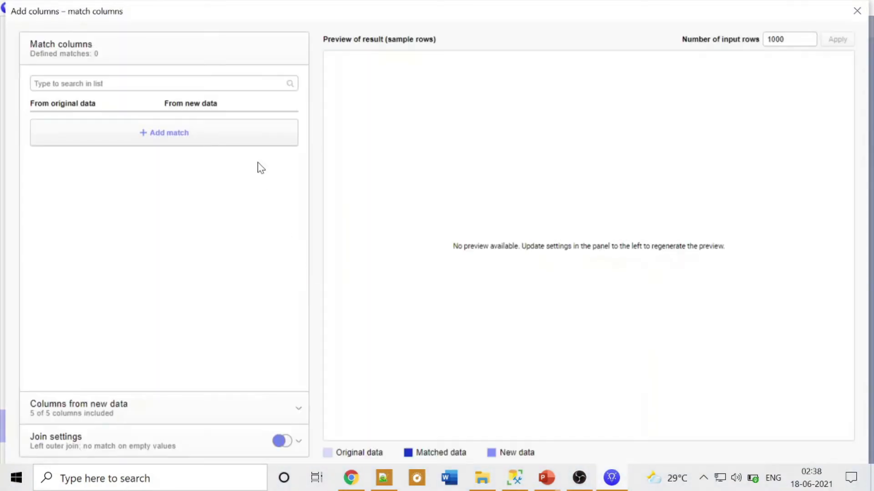
Match Customers CustId to Orders CustId and review the four Orders columns to be added
{"action": "left_click", "coordinate": [150, 142]}
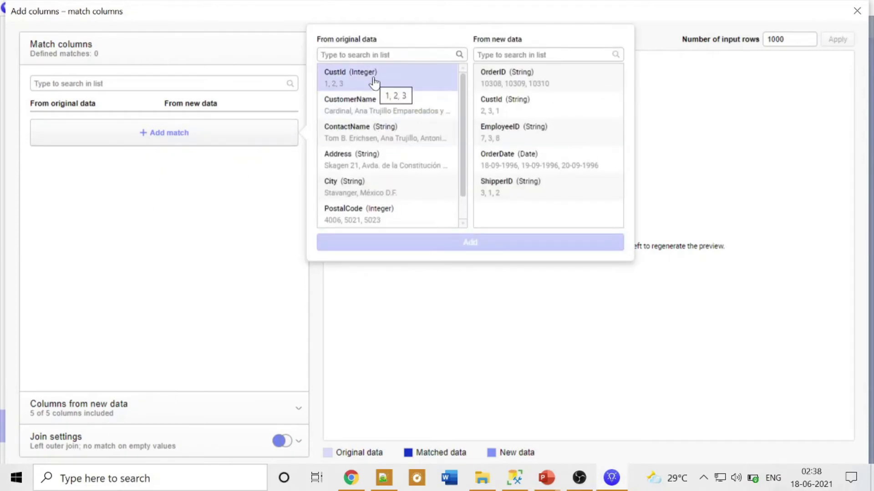
{"action": "left_click", "coordinate": [374, 83]}
{"action": "left_click", "coordinate": [501, 116]}
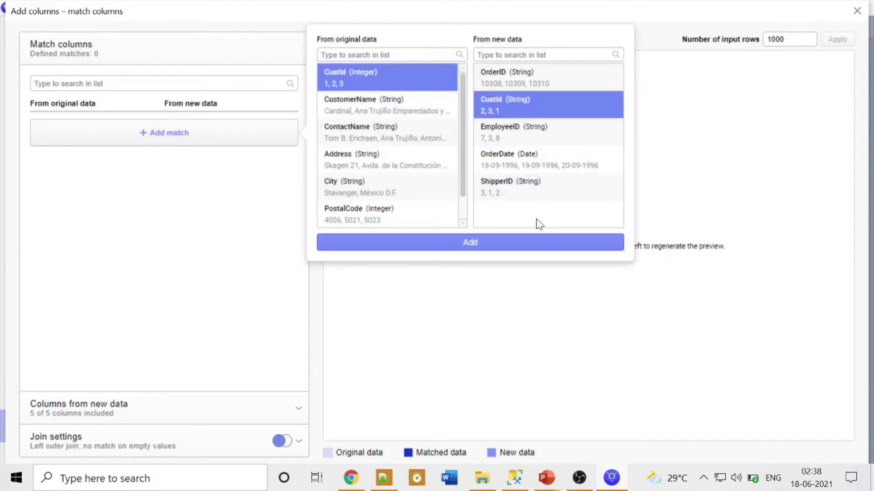
{"action": "left_click", "coordinate": [492, 243]}
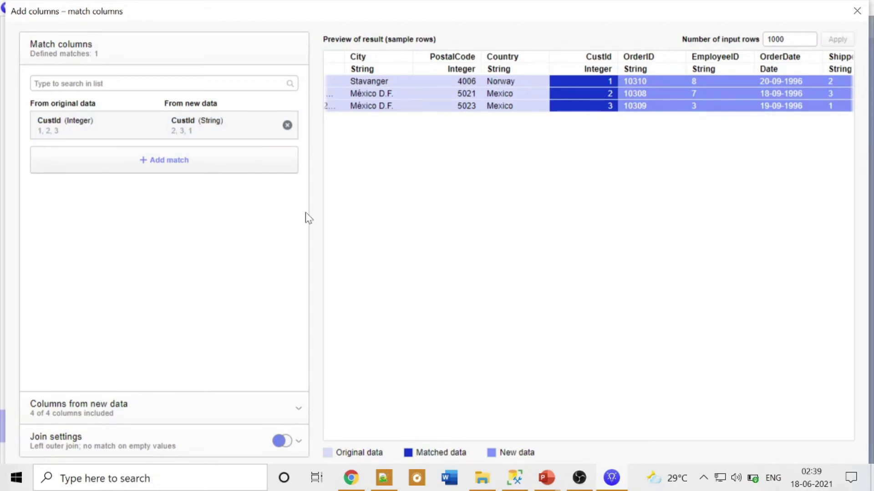
{"action": "left_click", "coordinate": [129, 412]}
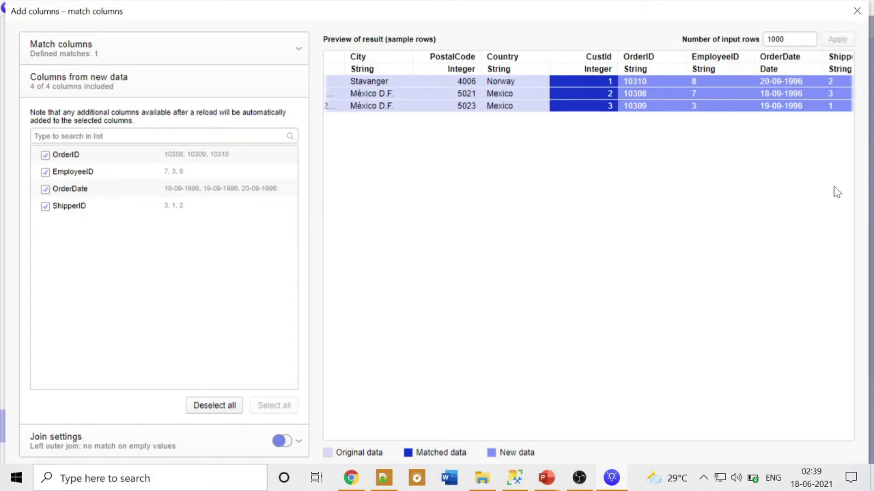
Try Left single match join as the join type, then switch back to Left outer join
{"action": "left_click", "coordinate": [109, 445]}
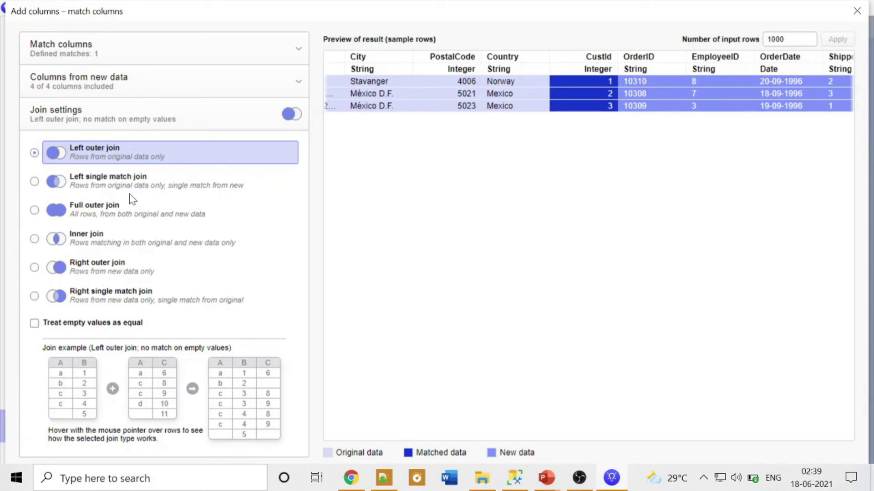
{"action": "left_click", "coordinate": [91, 185]}
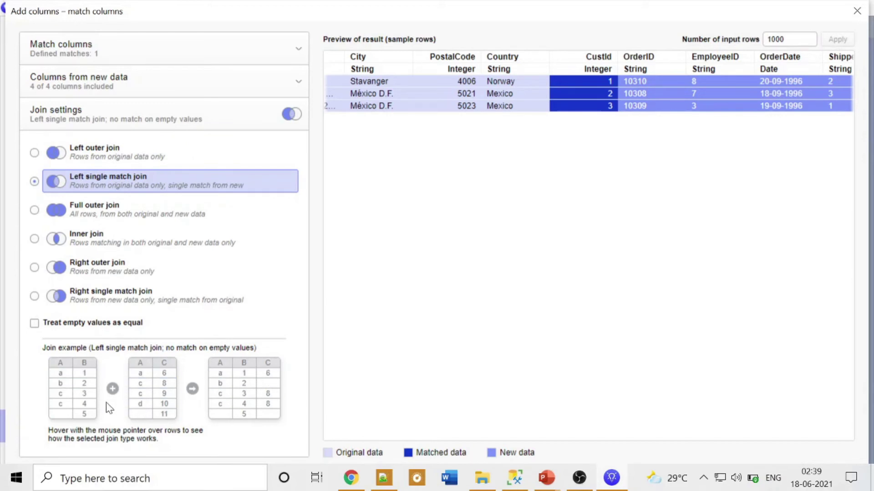
{"action": "left_click", "coordinate": [73, 157]}
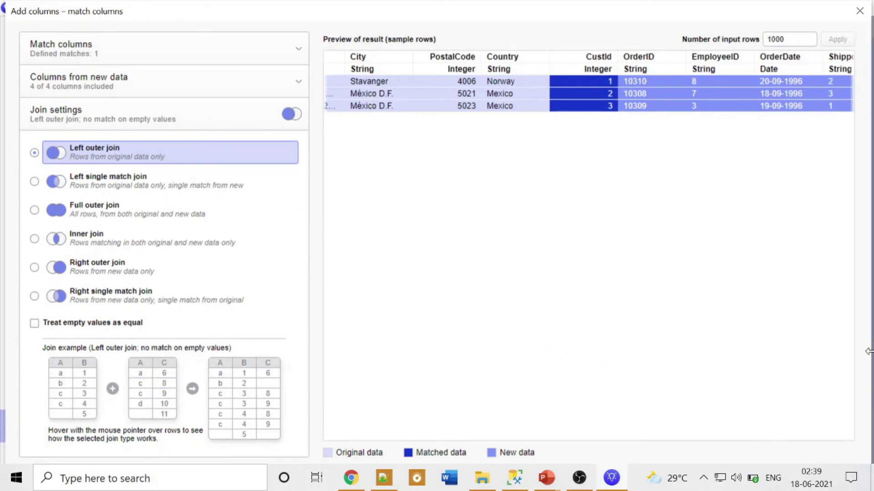
Restore the match columns dialog and confirm, adding the Orders columns to Customers - Sheet1
{"action": "double_click", "coordinate": [799, 16]}
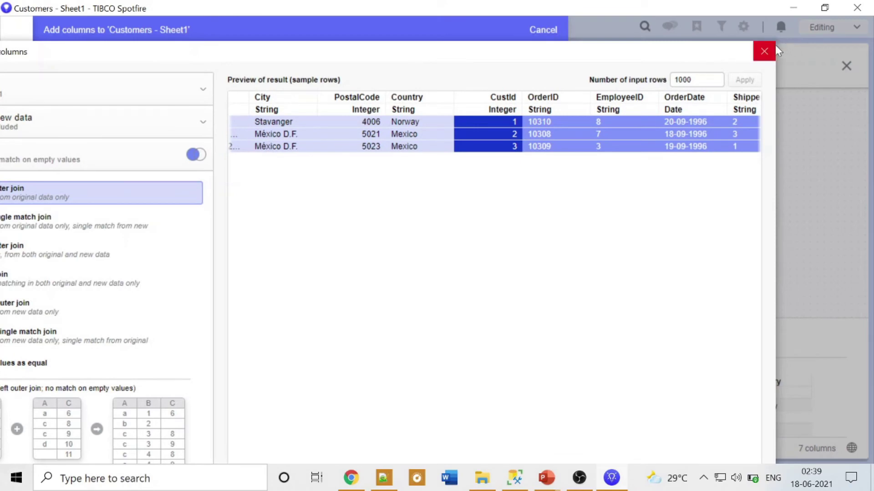
{"action": "left_click_drag", "start_coordinate": [774, 45], "coordinate": [712, 22]}
{"action": "left_click", "coordinate": [698, 409]}
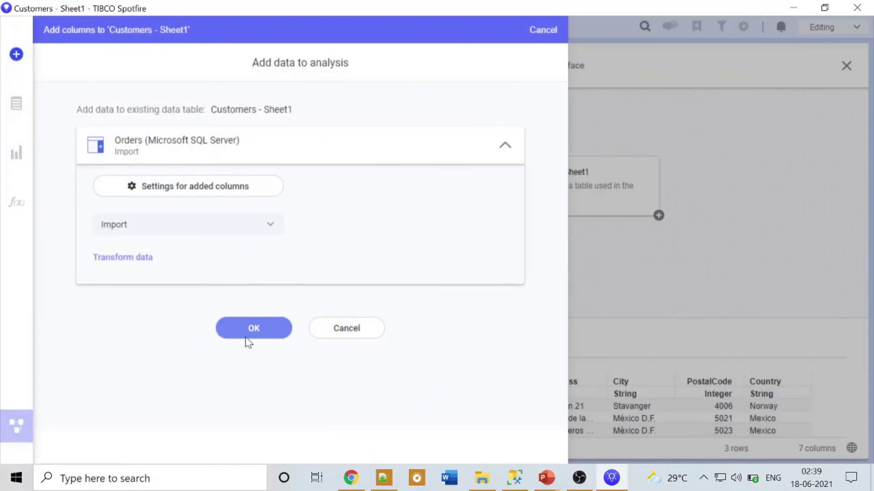
{"action": "left_click", "coordinate": [246, 336]}
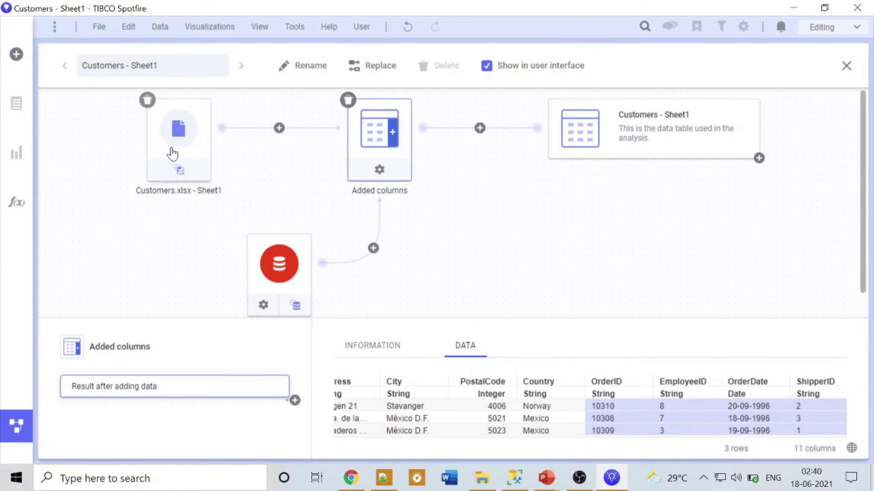
{"action": "mouse_move", "coordinate": [175, 168]}
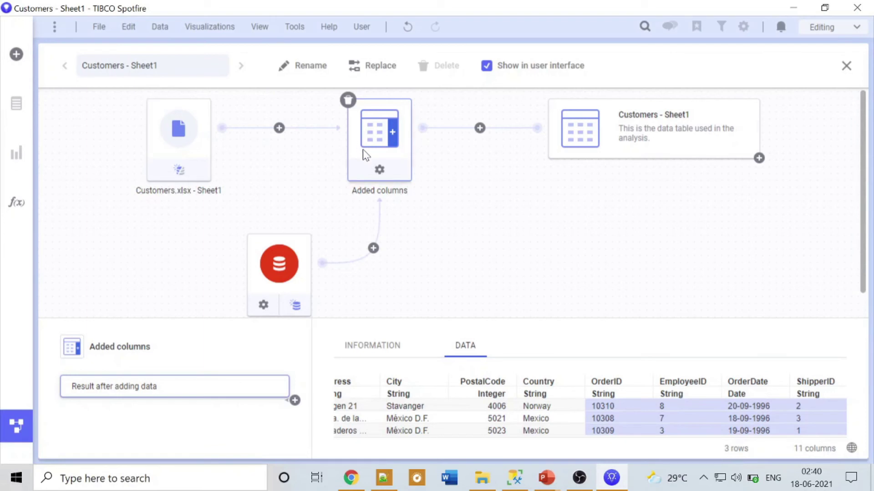
{"action": "mouse_move", "coordinate": [283, 279]}
Leave the data canvas and open the Columns page of the table's properties
{"action": "left_click", "coordinate": [16, 426]}
{"action": "right_click", "coordinate": [276, 415]}
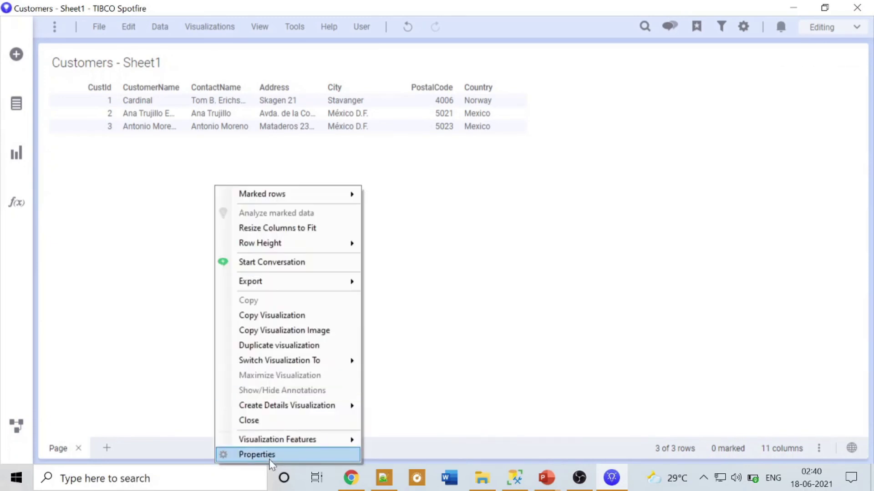
{"action": "left_click", "coordinate": [269, 455]}
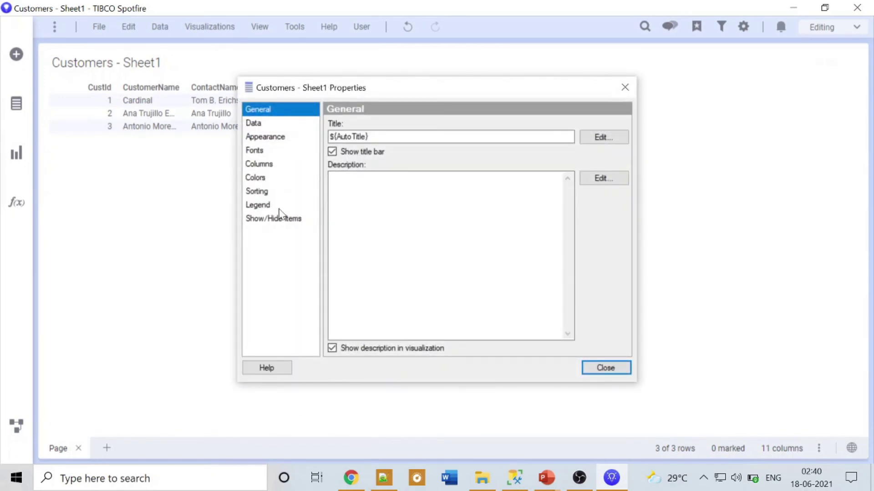
{"action": "left_click", "coordinate": [259, 165]}
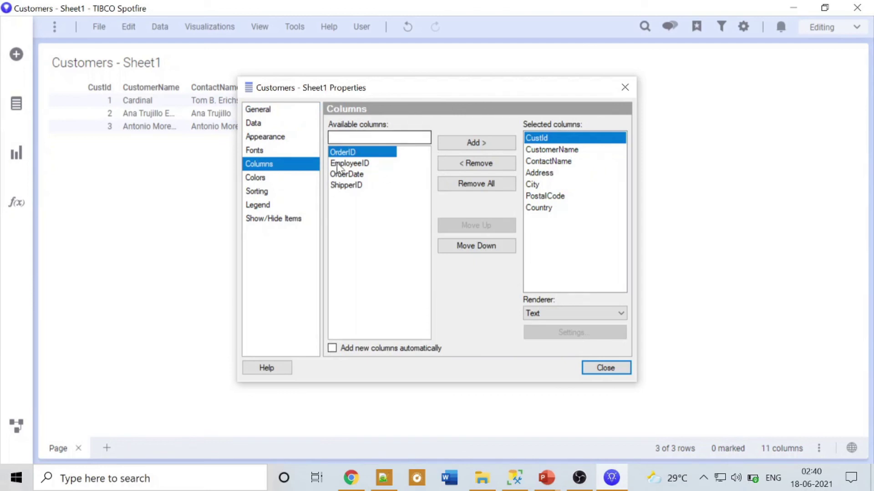
Add OrderID, EmployeeID, OrderDate and ShipperID to the table's columns
{"action": "left_click", "coordinate": [359, 185], "text": "shift"}
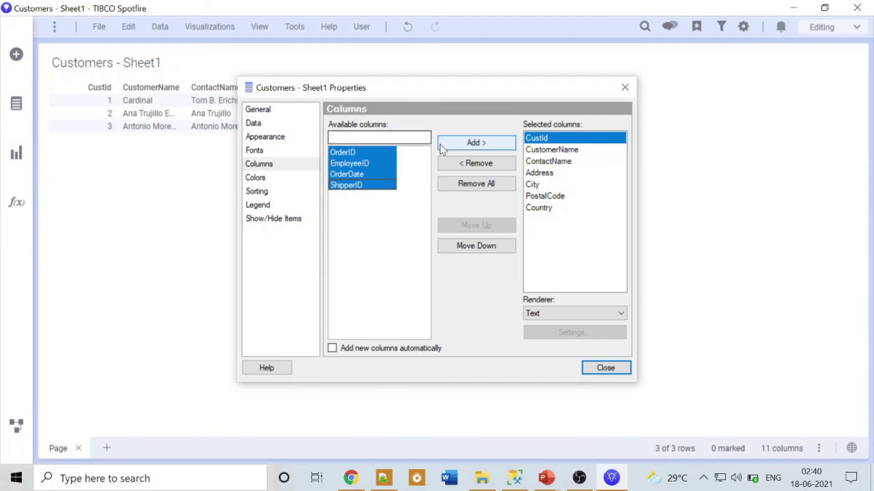
{"action": "left_click", "coordinate": [344, 153]}
{"action": "left_click", "coordinate": [356, 187]}
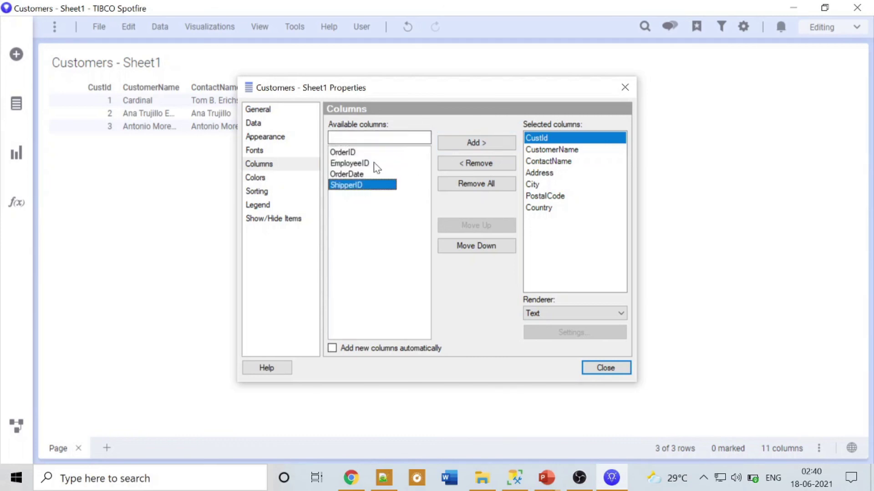
{"action": "left_click", "coordinate": [359, 152]}
{"action": "left_click", "coordinate": [362, 186], "text": "shift"}
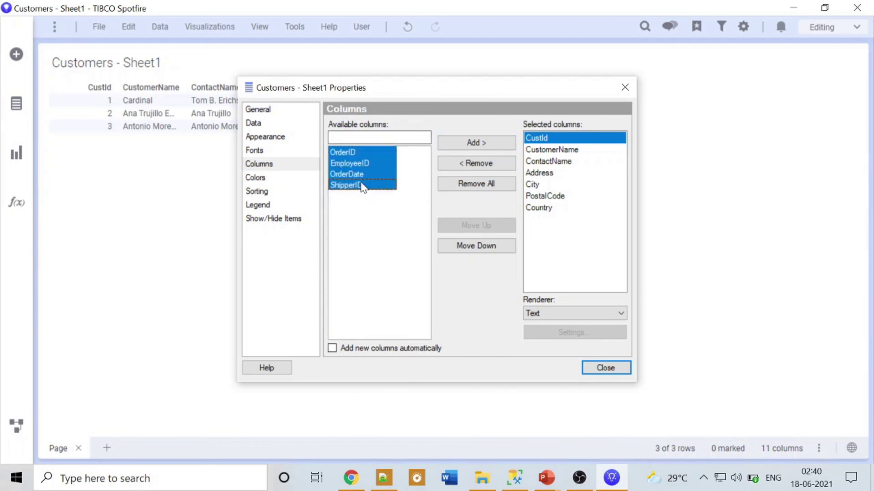
{"action": "left_click", "coordinate": [476, 144]}
{"action": "left_click", "coordinate": [601, 369]}
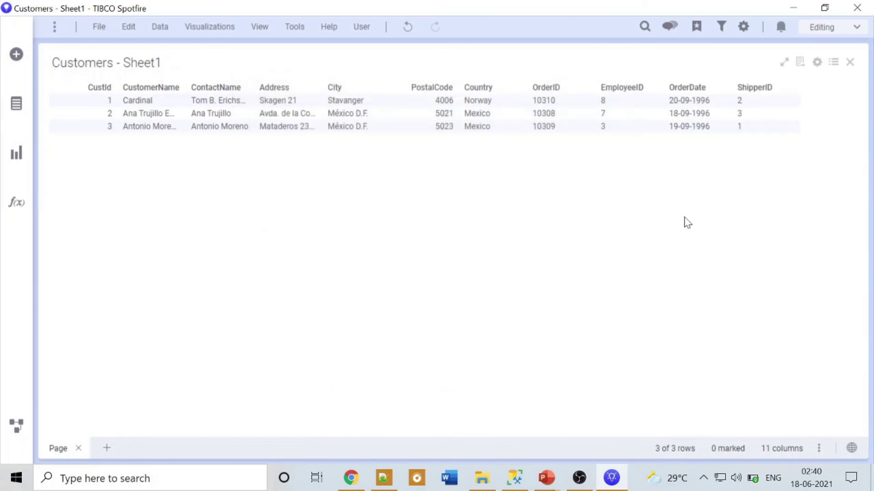
Reopen the data canvas and view the options after the Added columns step
{"action": "left_click", "coordinate": [16, 425]}
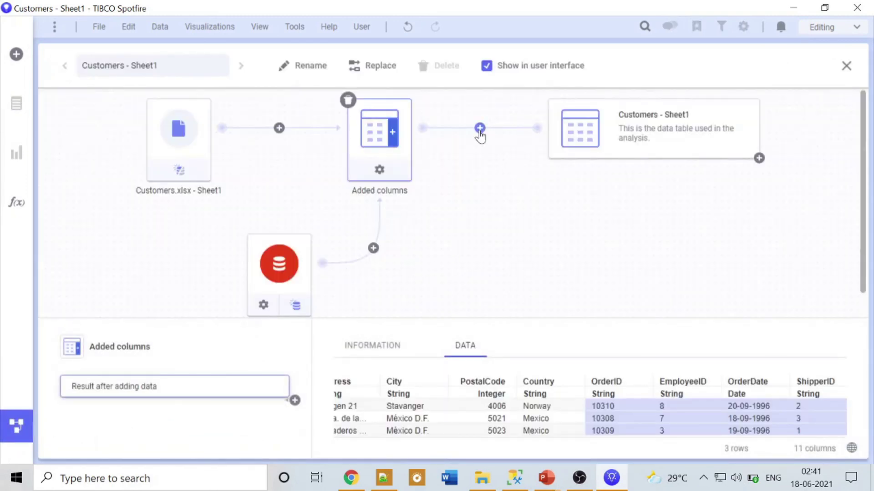
{"action": "left_click", "coordinate": [479, 129]}
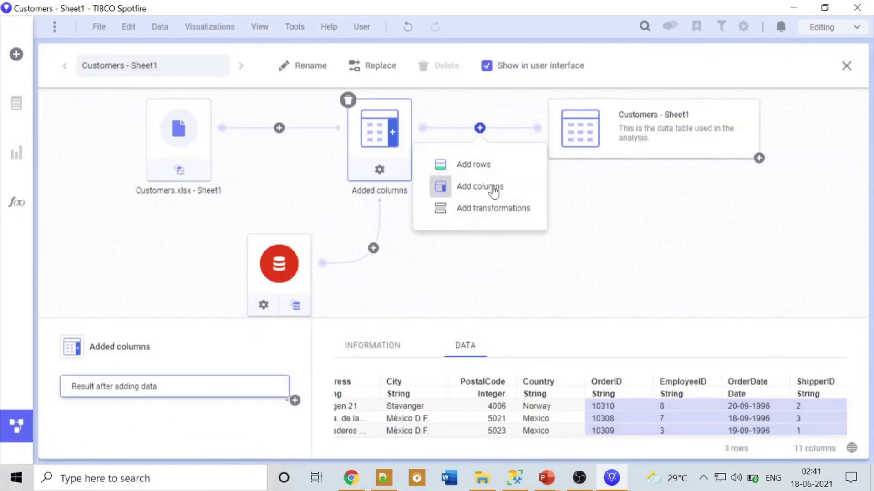